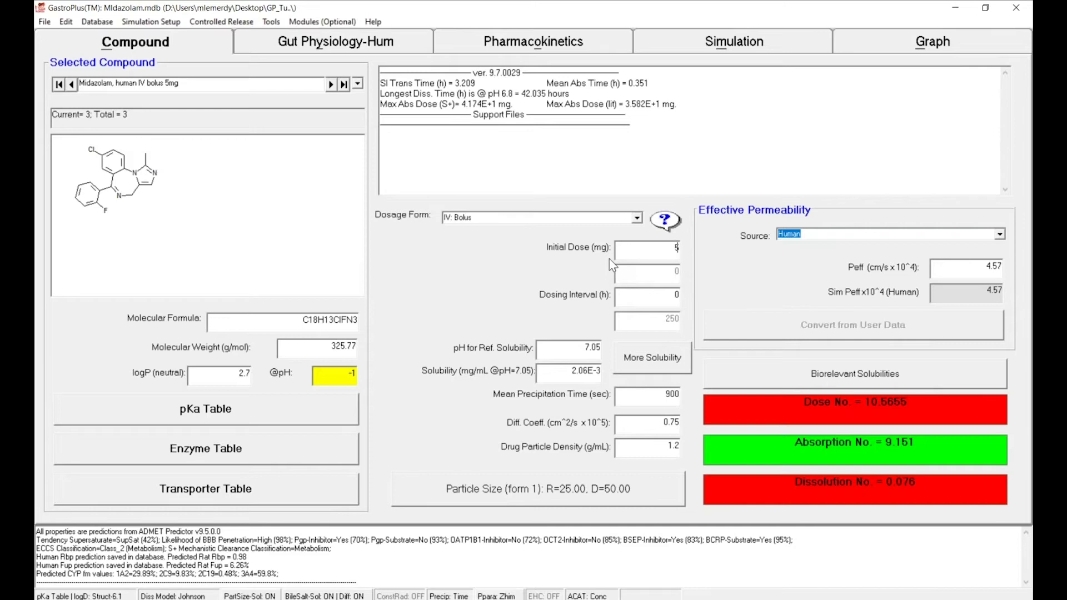
- Load an empty IV plasma data table with units set to µg/L (ng/mL) versus hours
click(44, 22)
mouse_move(53, 81)
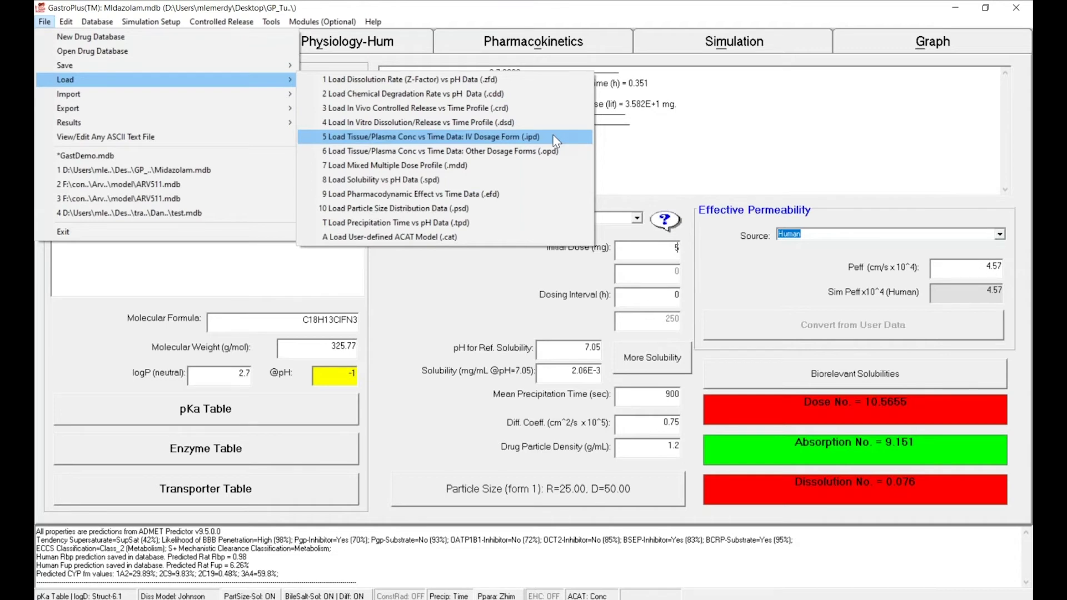
click(554, 137)
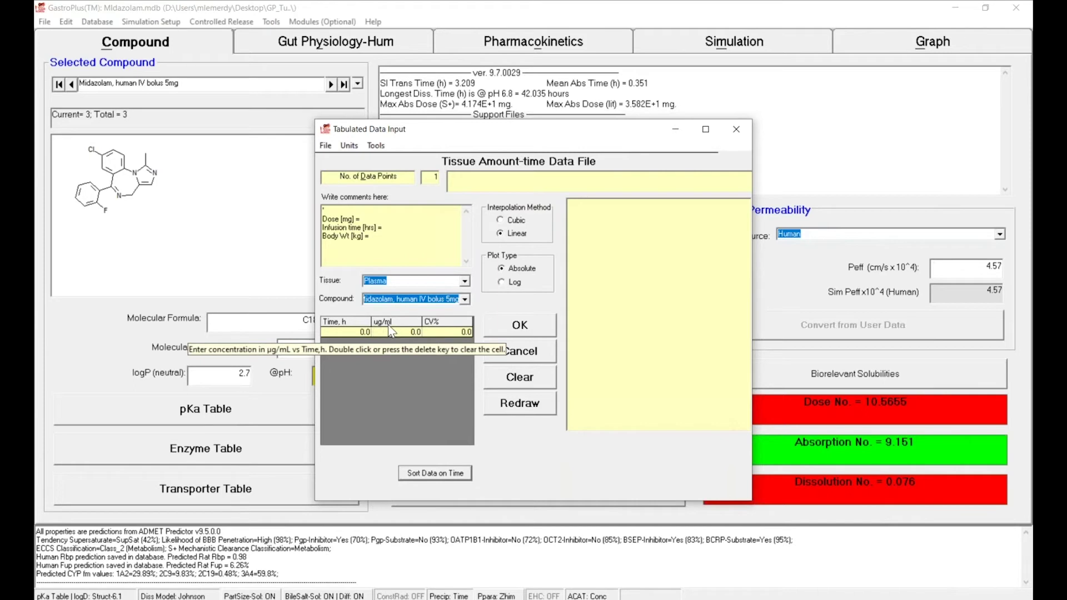
click(349, 147)
mouse_move(404, 220)
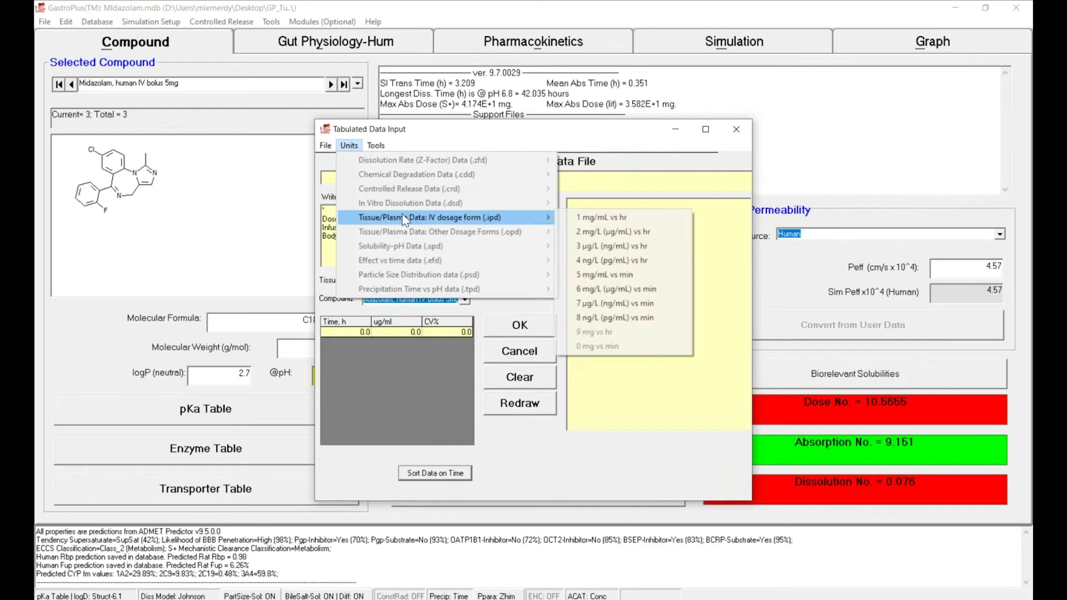
click(679, 251)
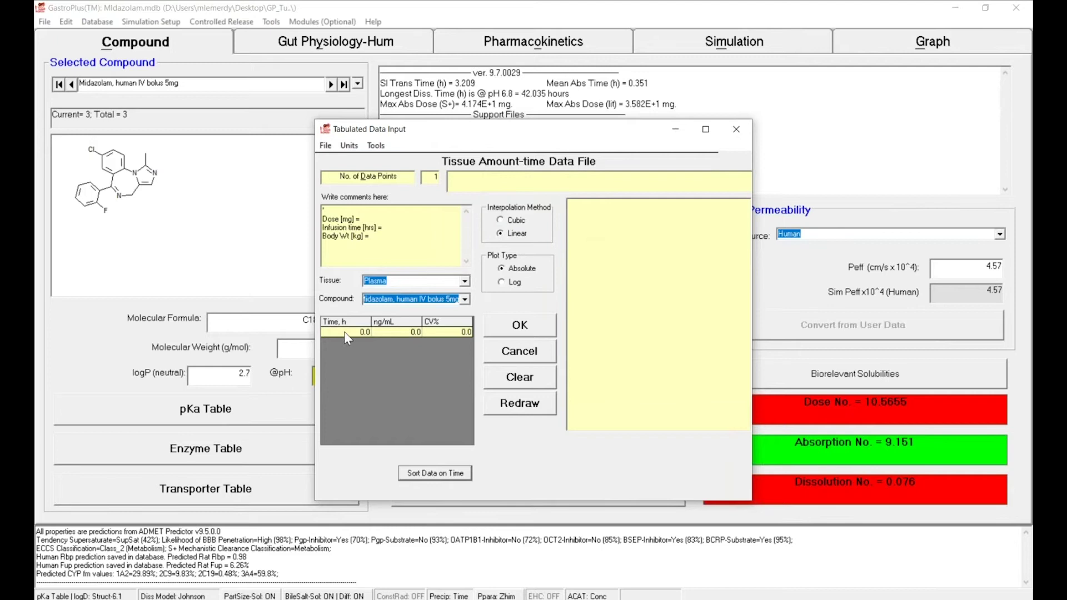
- Copy the time, ng/mL and CV% values in Excel range A9:C20
key(alt+Tab)
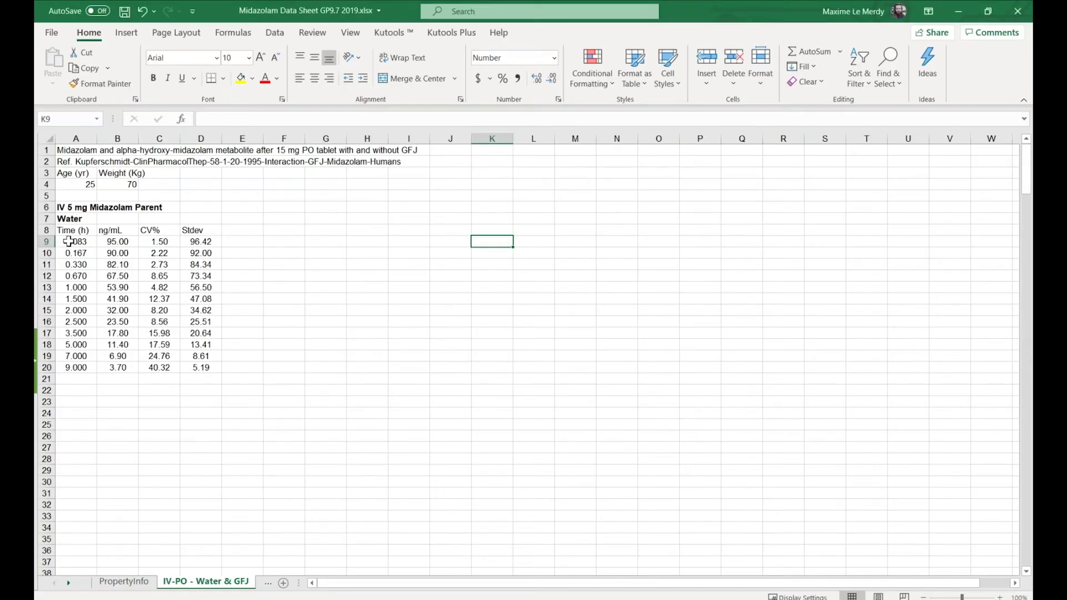
drag(71, 243, 154, 368)
key(ctrl+c)
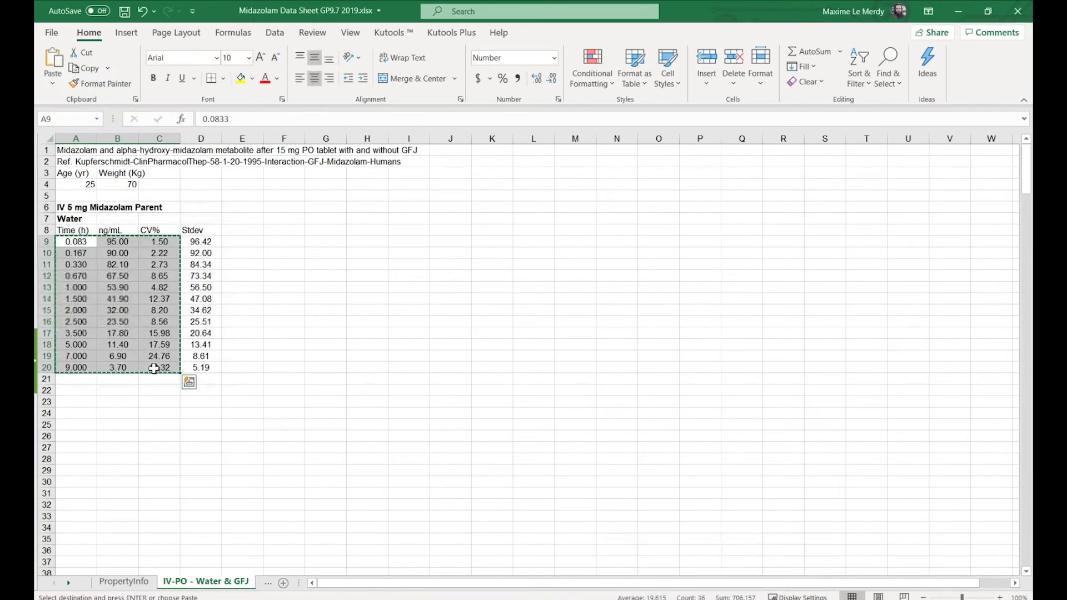
- Paste the 12 midazolam time, concentration and CV% points into the Tabulated Data Input grid
key(alt+Tab)
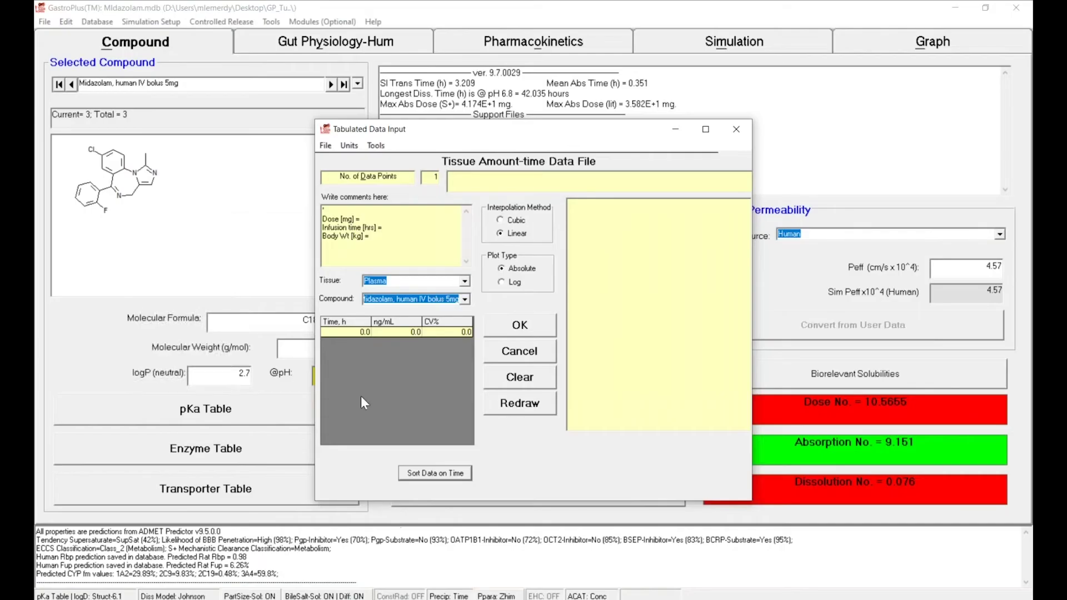
key(ctrl+v)
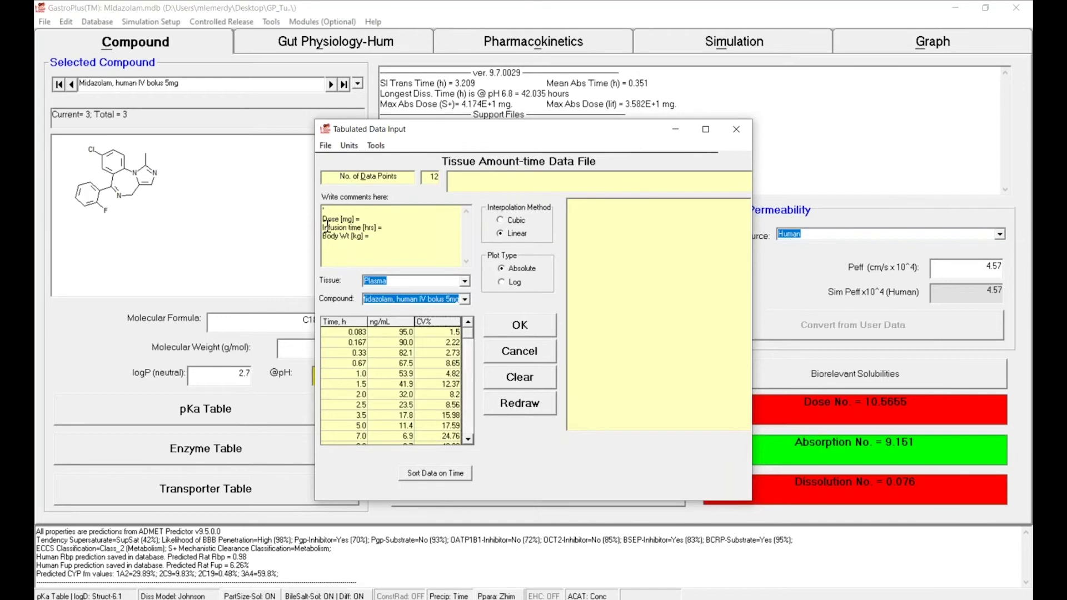
- Copy the study reference text from Excel cell A2 and minimize Excel
key(alt+Tab)
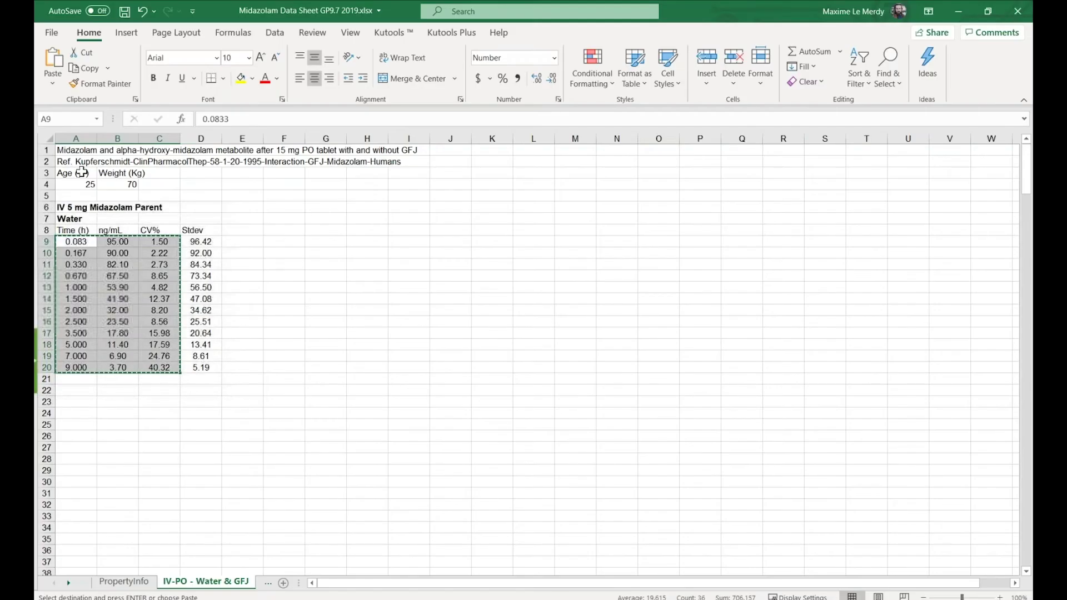
click(75, 161)
drag(549, 119, 201, 118)
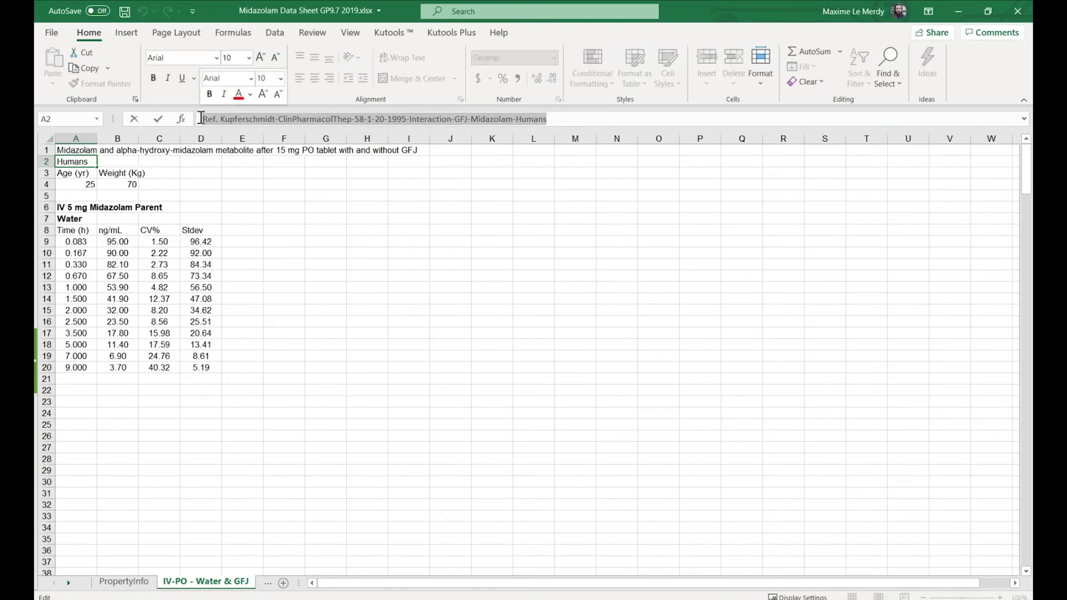
click(957, 12)
- Paste the study reference into the comments, enter Dose 5 and Body Wt 70, and redraw
click(340, 212)
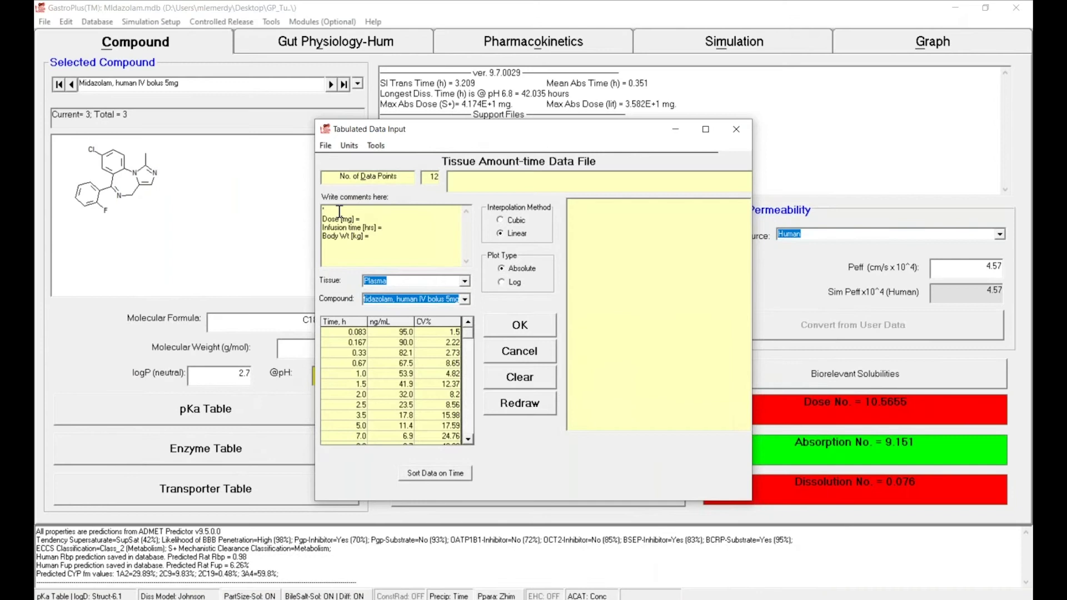
key(ctrl+v)
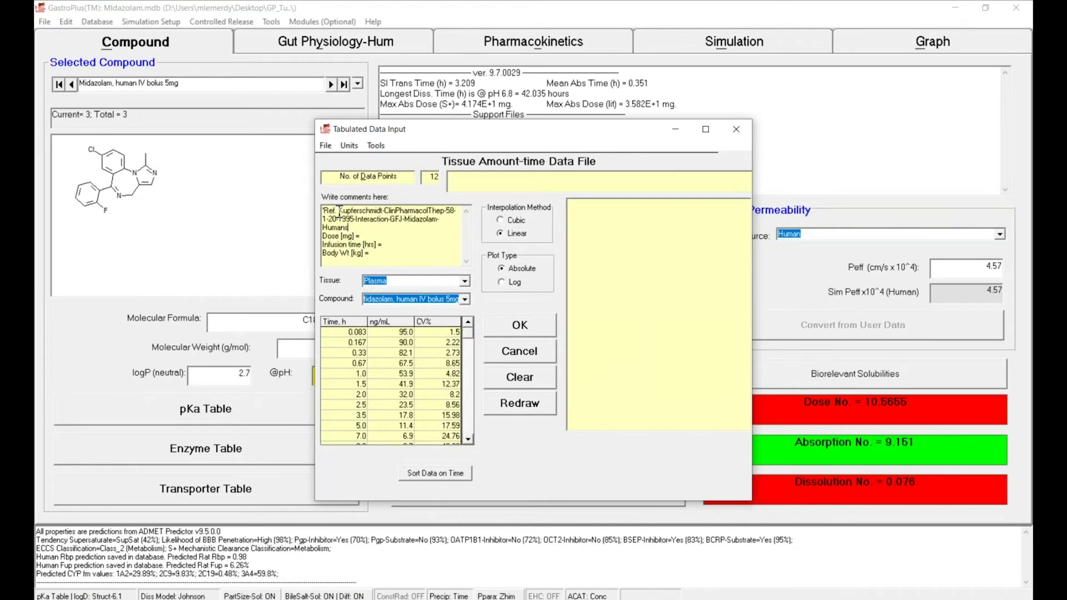
click(366, 237)
text(5)
click(386, 255)
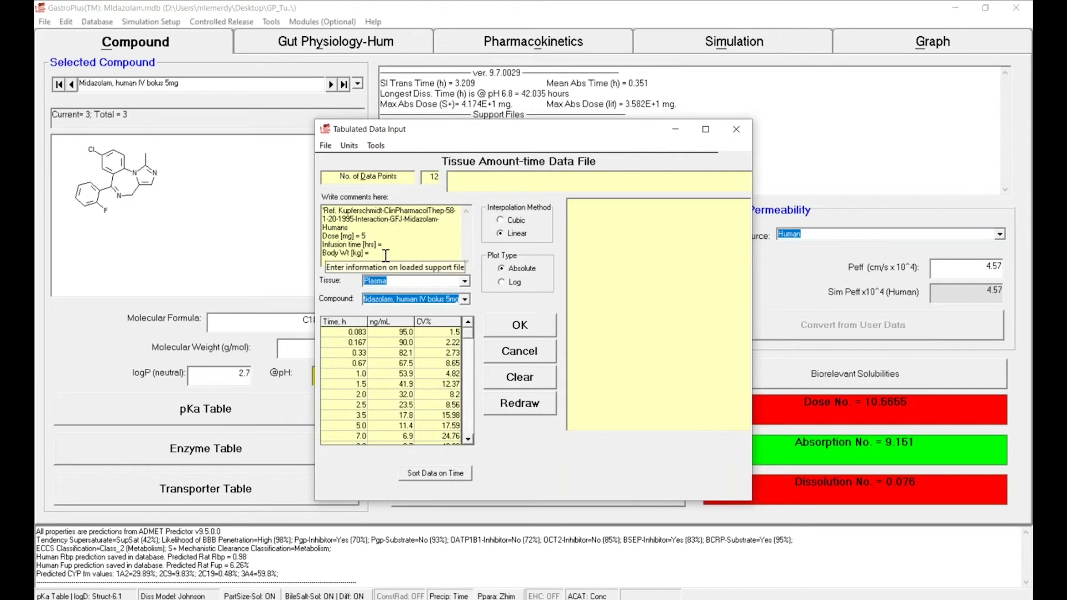
text(70)
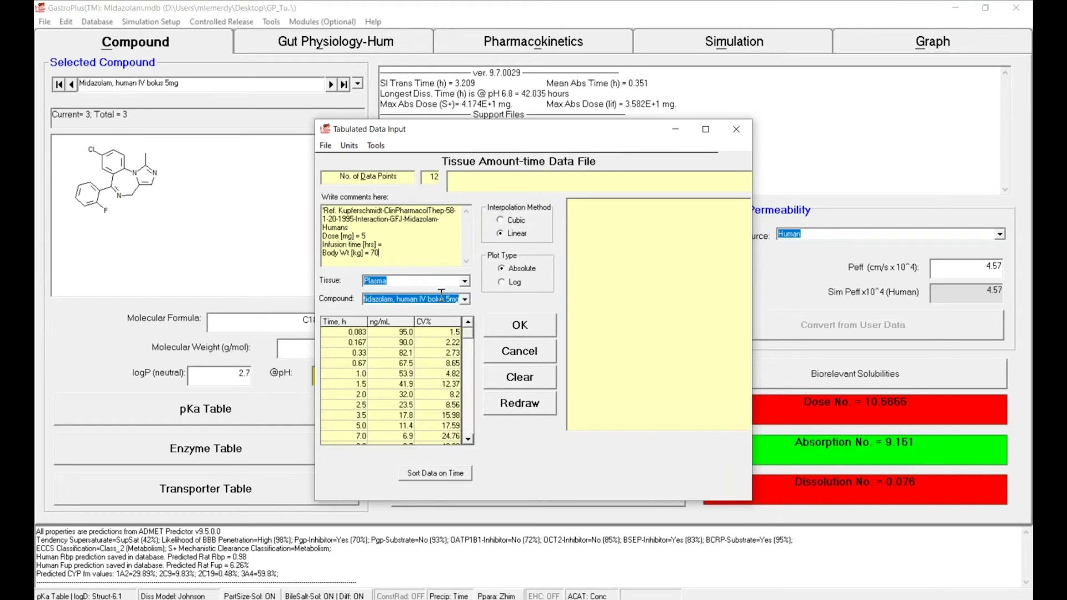
click(514, 405)
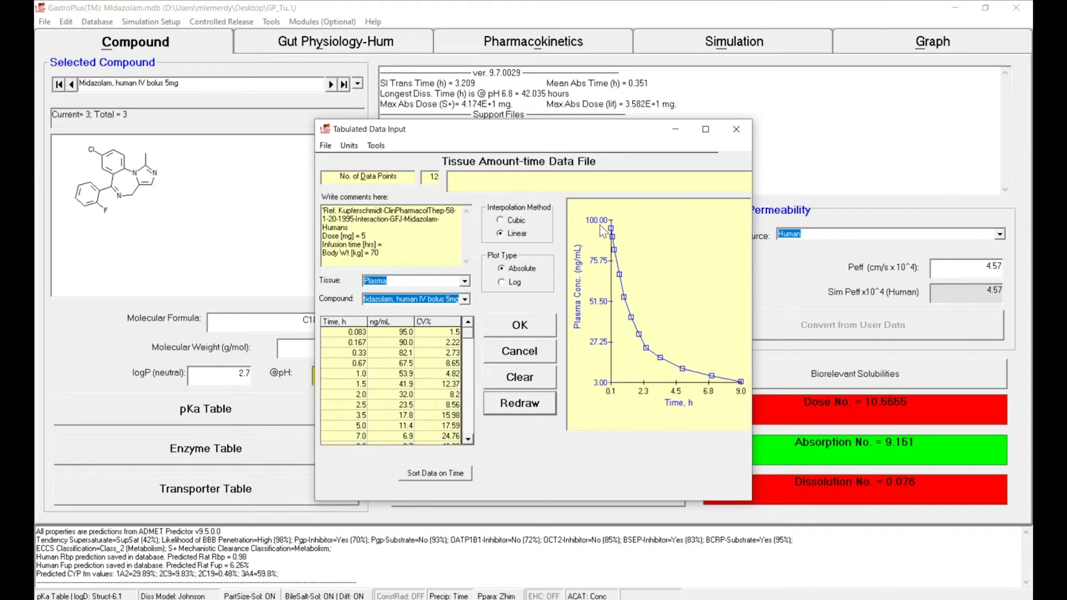
- Accept the data, keep the changes and save it as Midazolam, human IV bolus 5mg.ipd
click(520, 328)
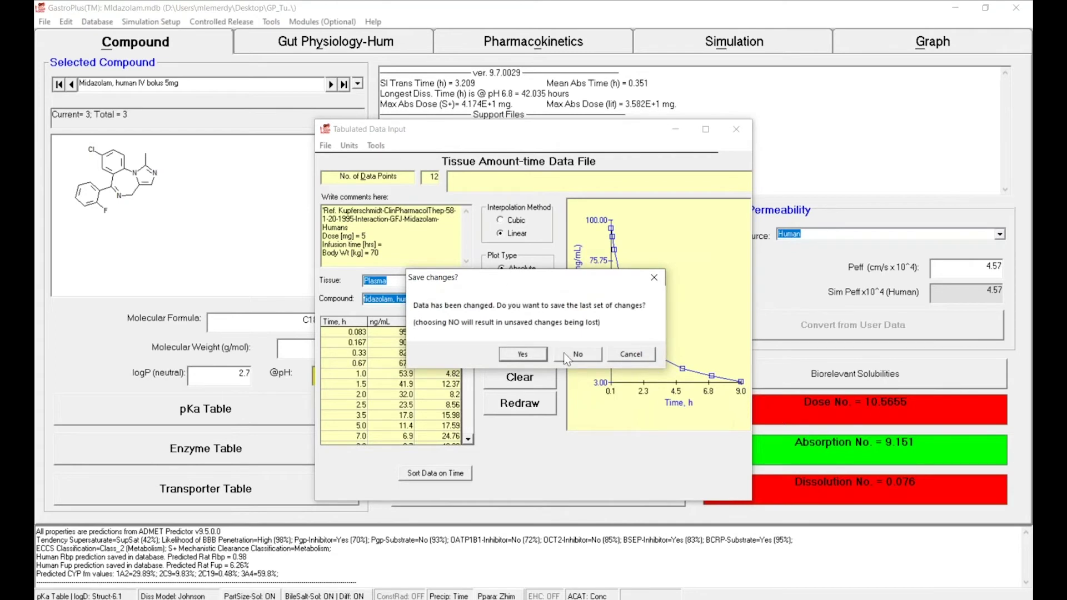
click(523, 354)
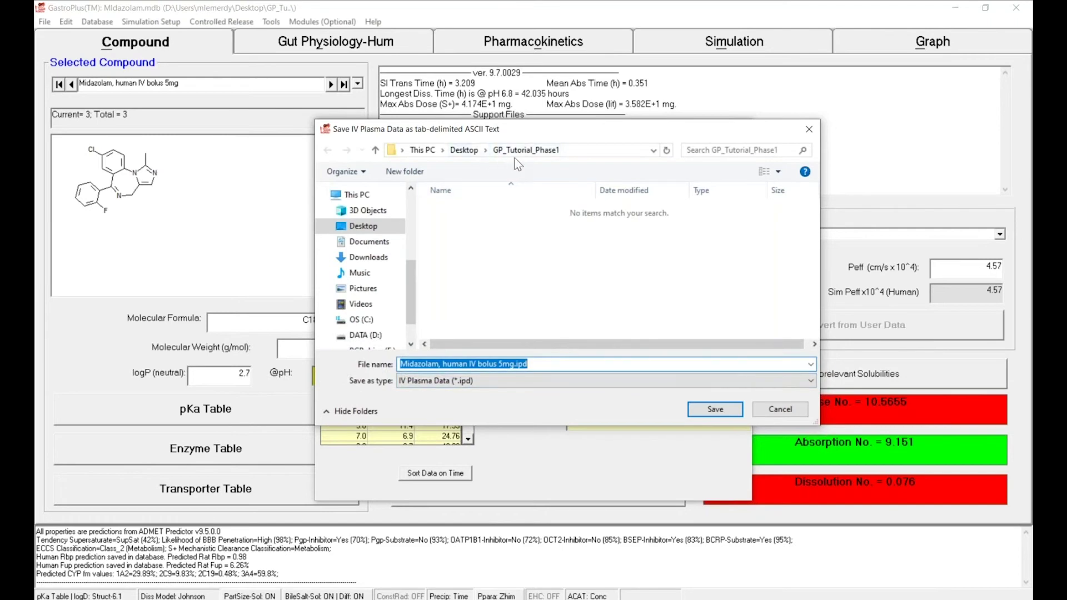
click(716, 411)
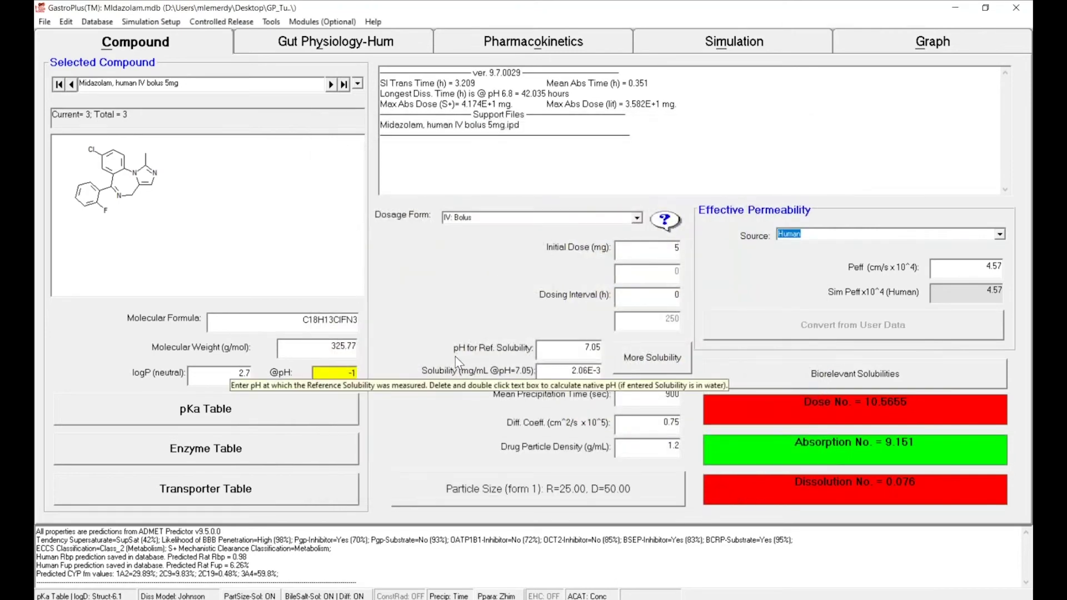
drag(380, 134, 512, 125)
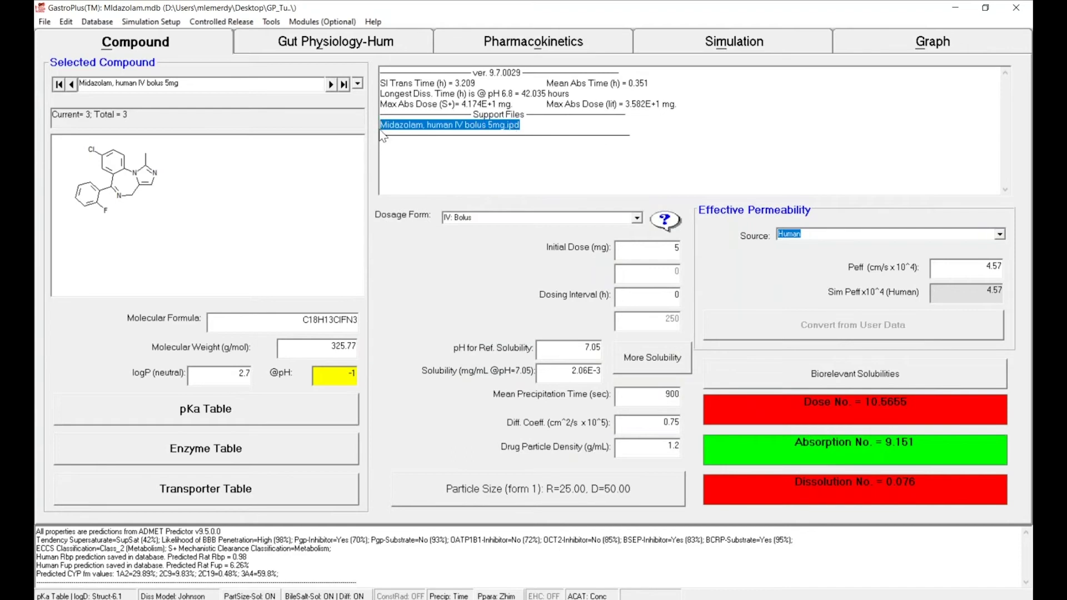
click(457, 139)
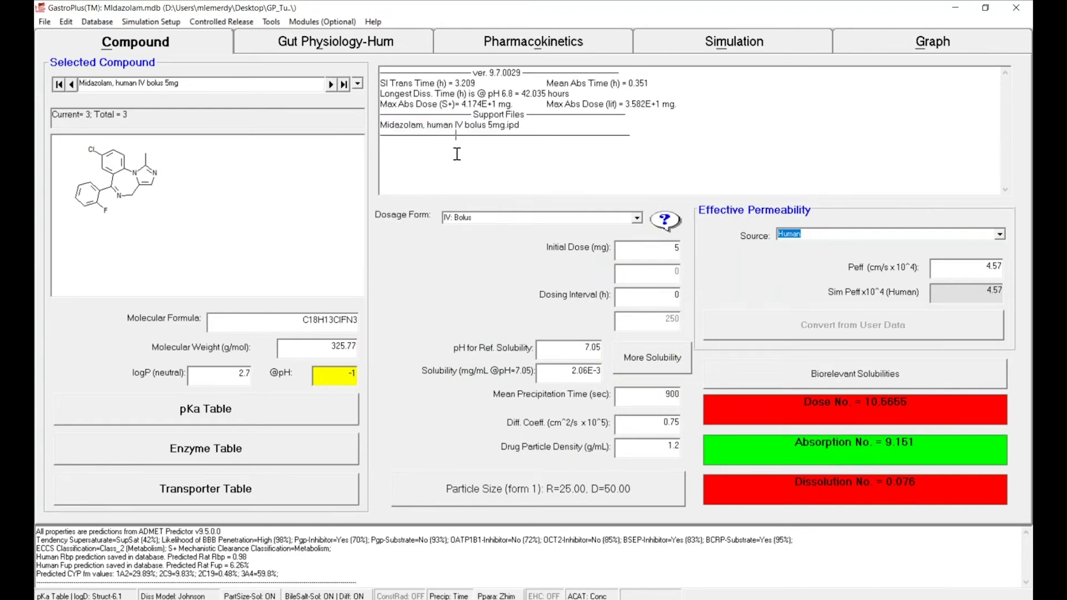
- Review the Pharmacokinetics tab's compartmental parameters (CL 3.05 L/h, Vc 1.86 L/kg)
click(469, 49)
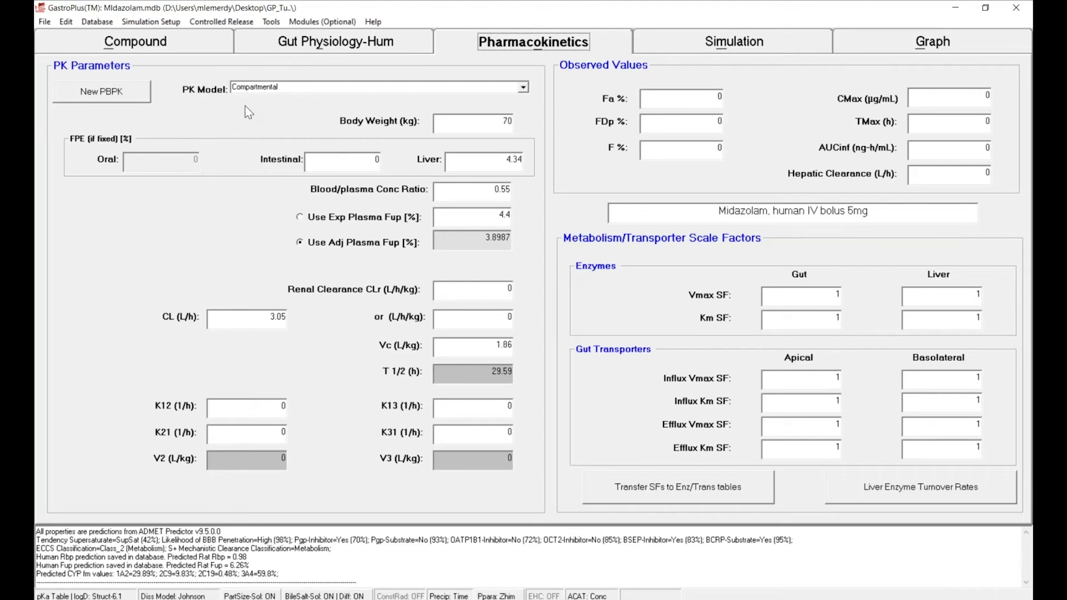
- Launch the PKPlus module from Modules (Optional) and maximize its window
mouse_move(244, 135)
mouse_move(454, 347)
click(322, 22)
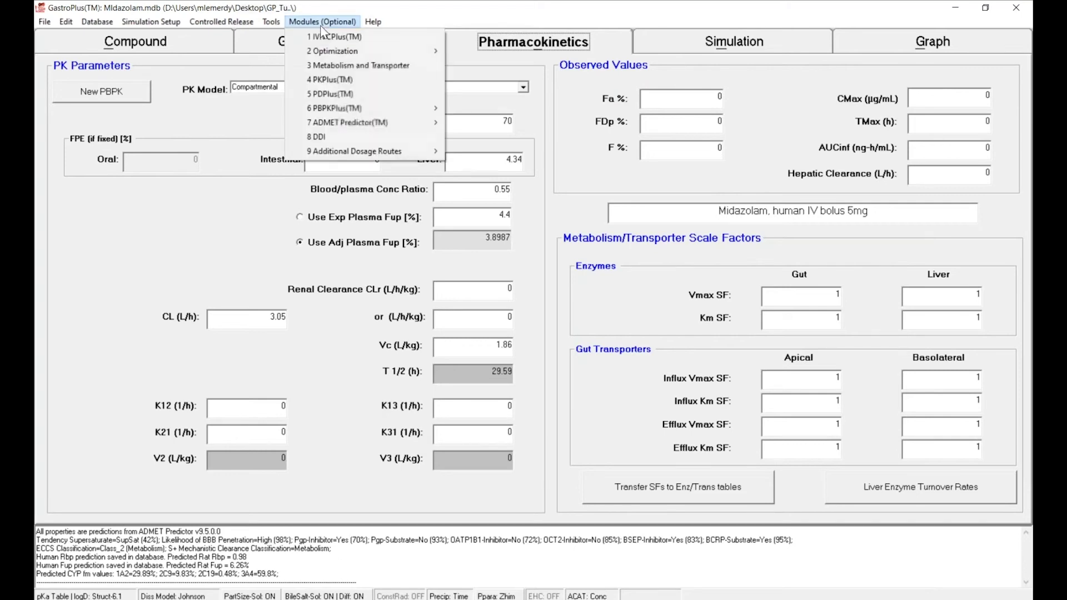
click(328, 80)
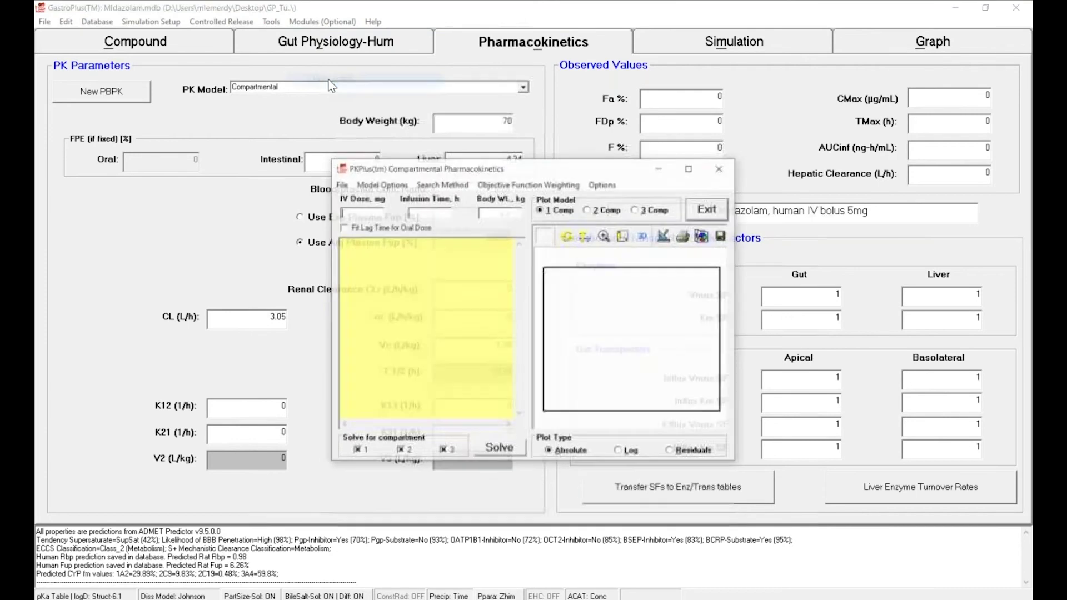
click(689, 169)
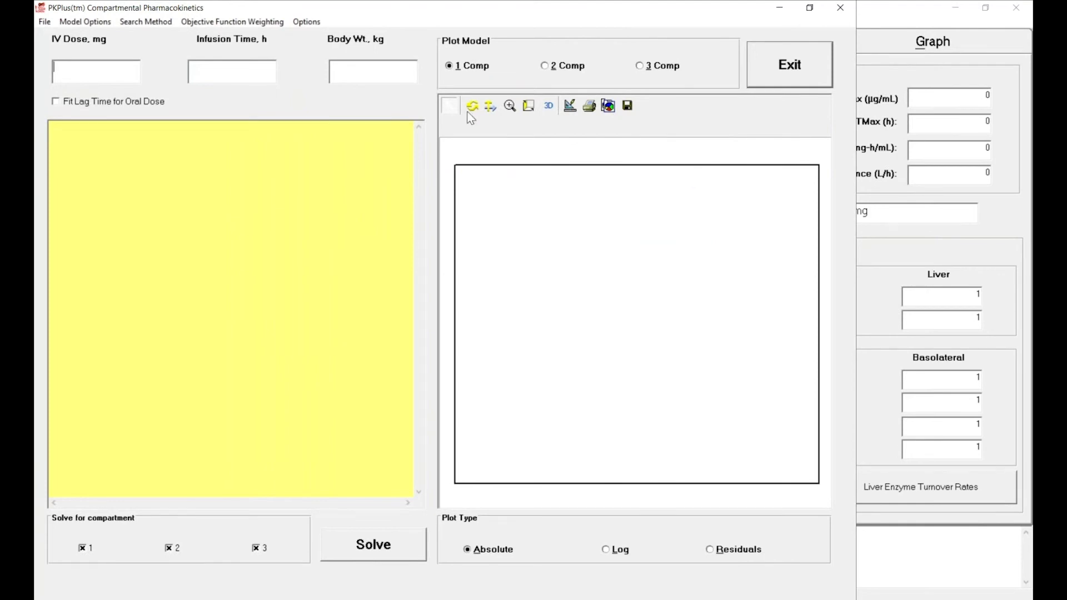
- Pick Midazolam, human IV bolus 5mg.ipd through File > Open Cp-Time File
click(40, 21)
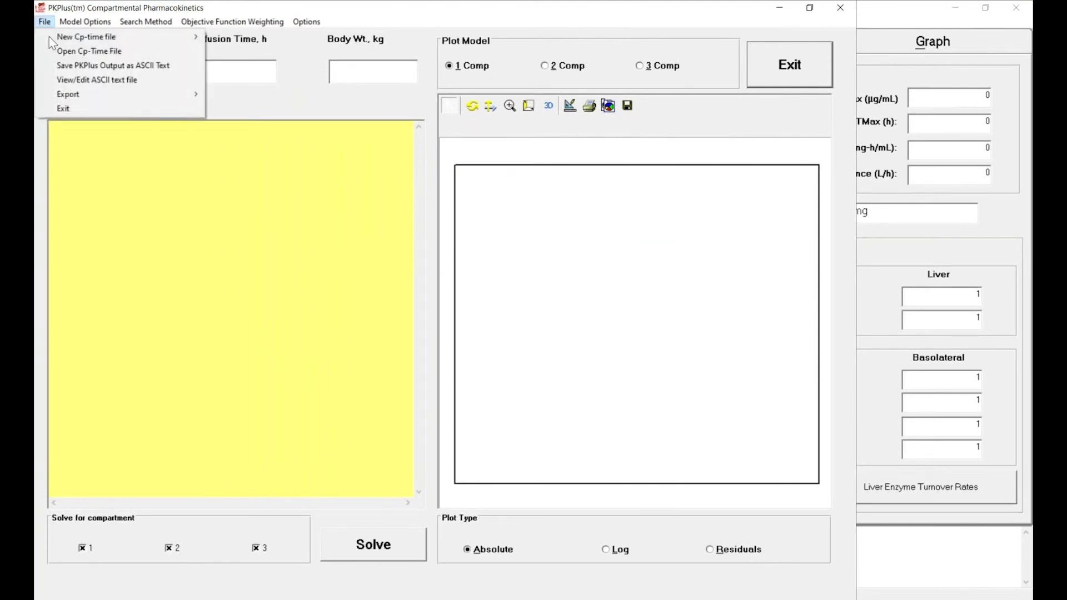
click(62, 54)
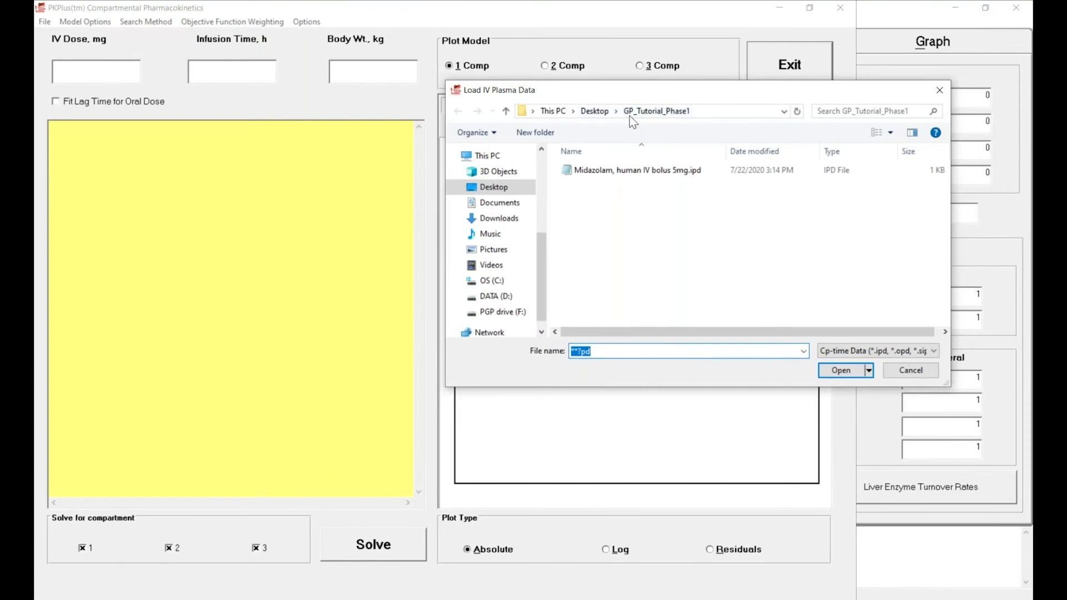
click(664, 170)
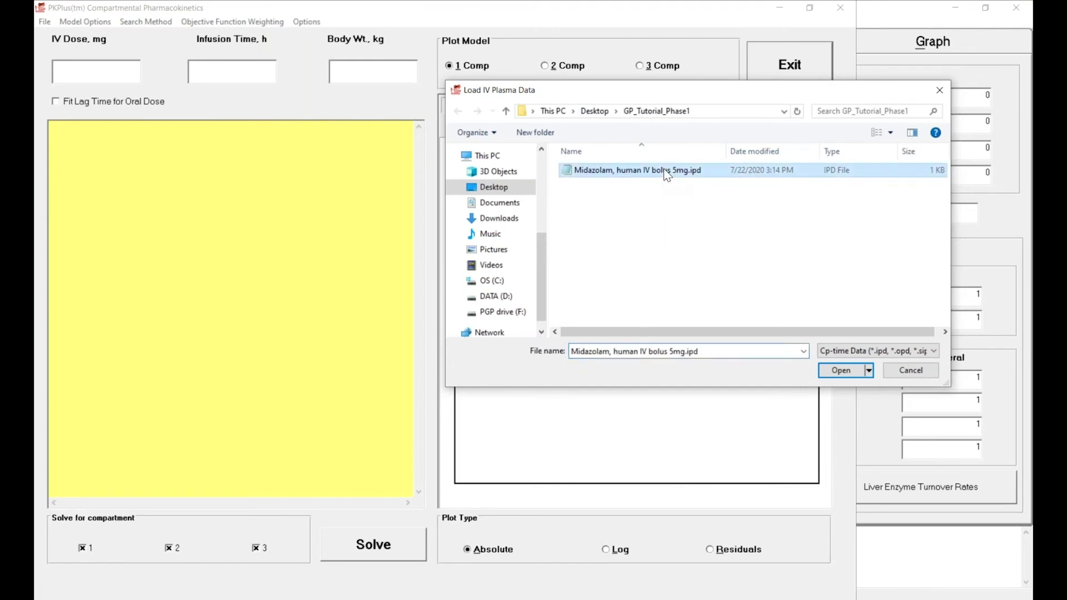
- Open the Midazolam file and accept its 12 tabulated plasma points with 70 kg body weight
click(841, 370)
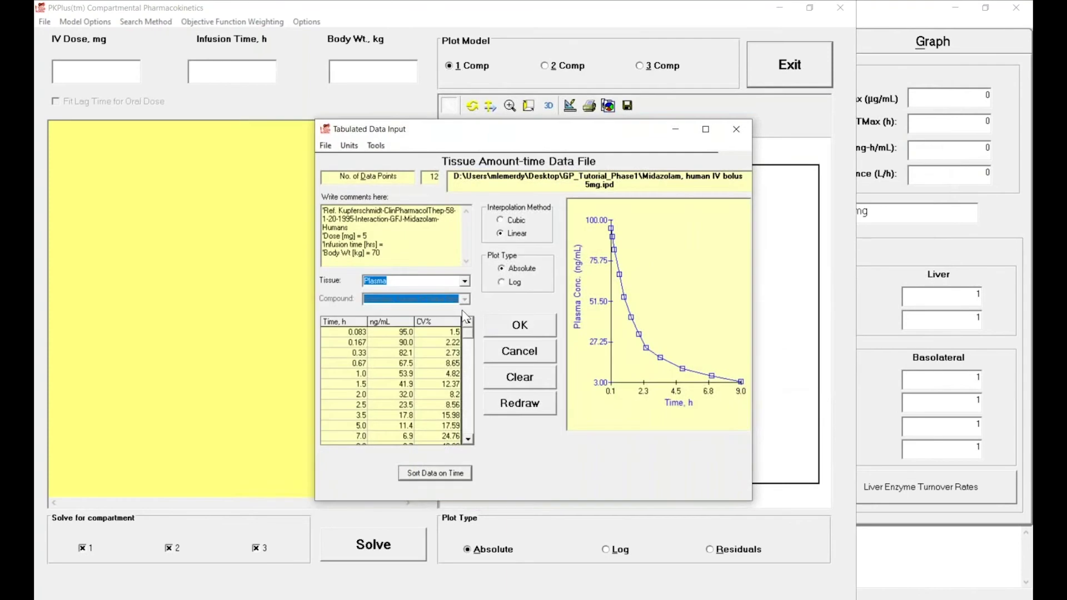
click(522, 331)
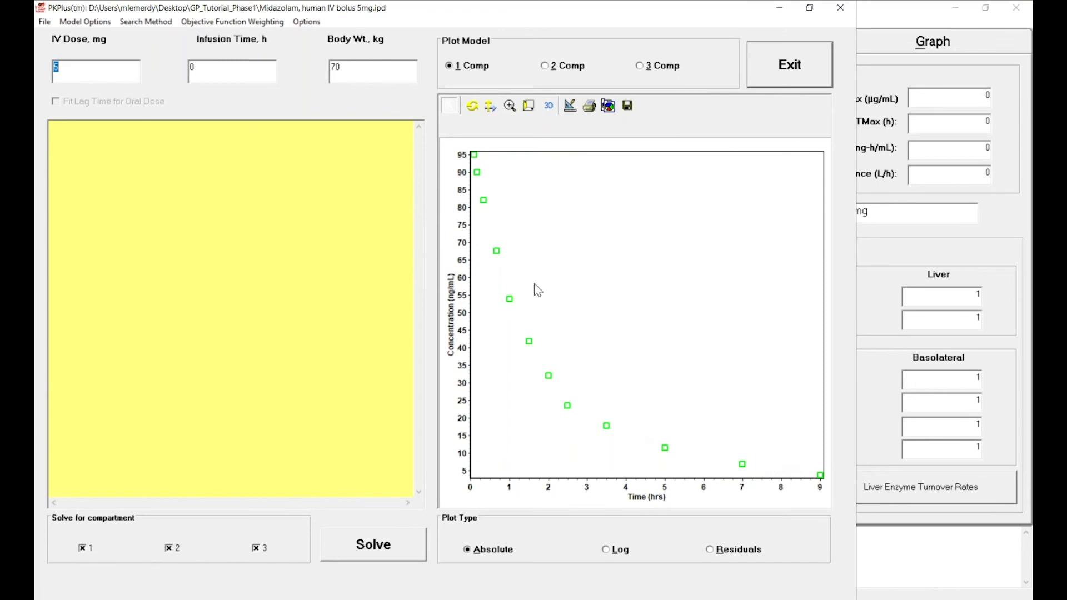
- Check the infusion time, then Solve to fit the 1-, 2- and 3-compartment models
click(203, 69)
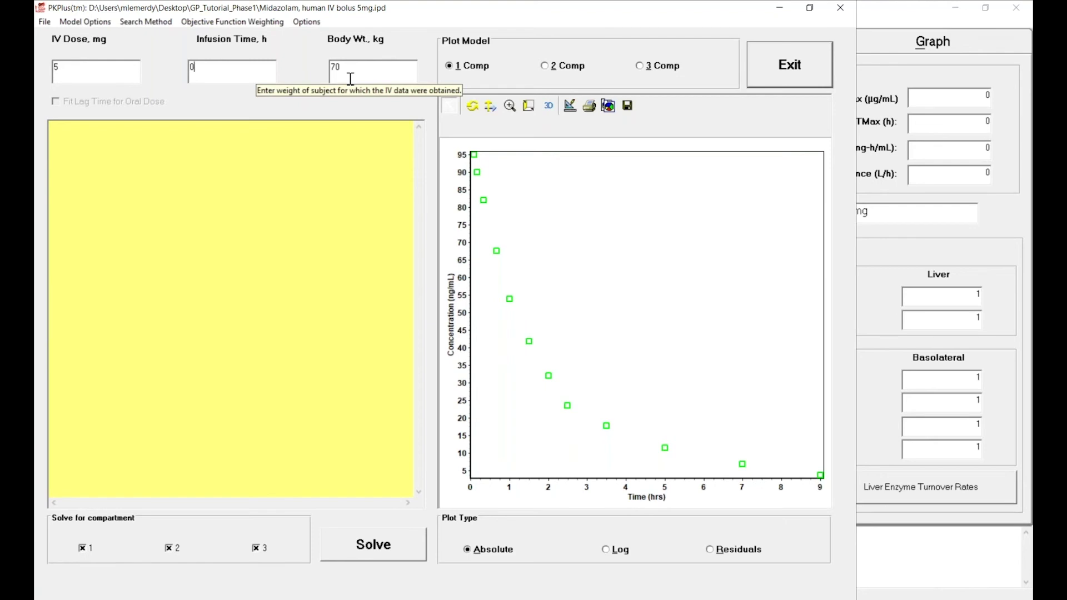
click(333, 545)
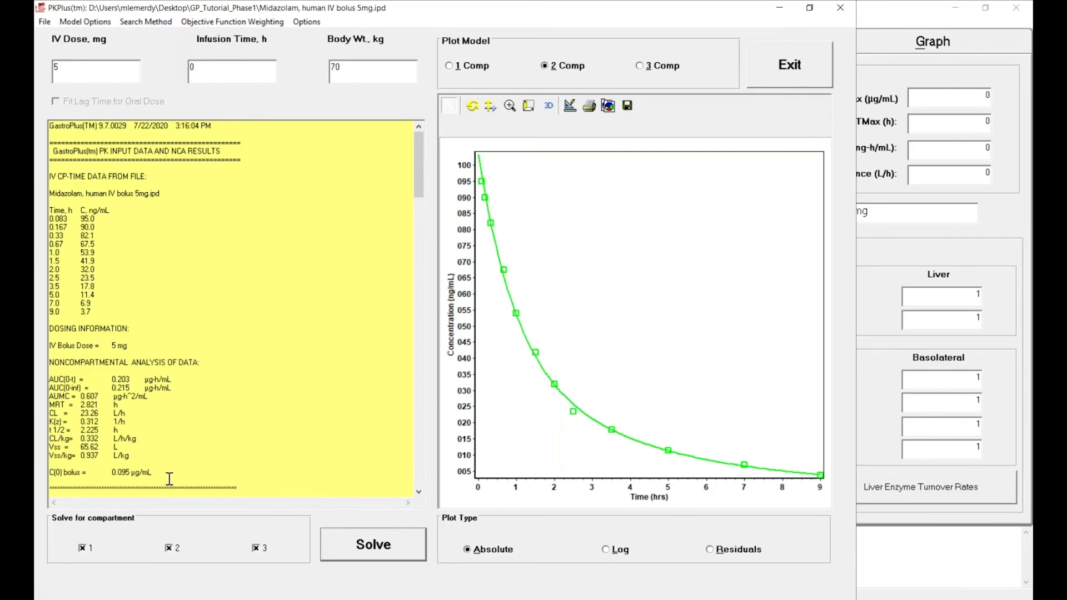
- Select the NCA report section from AUC down to C(0) bolus, including Vss 65.62 L and MRT 2.821 h
drag(169, 479, 45, 362)
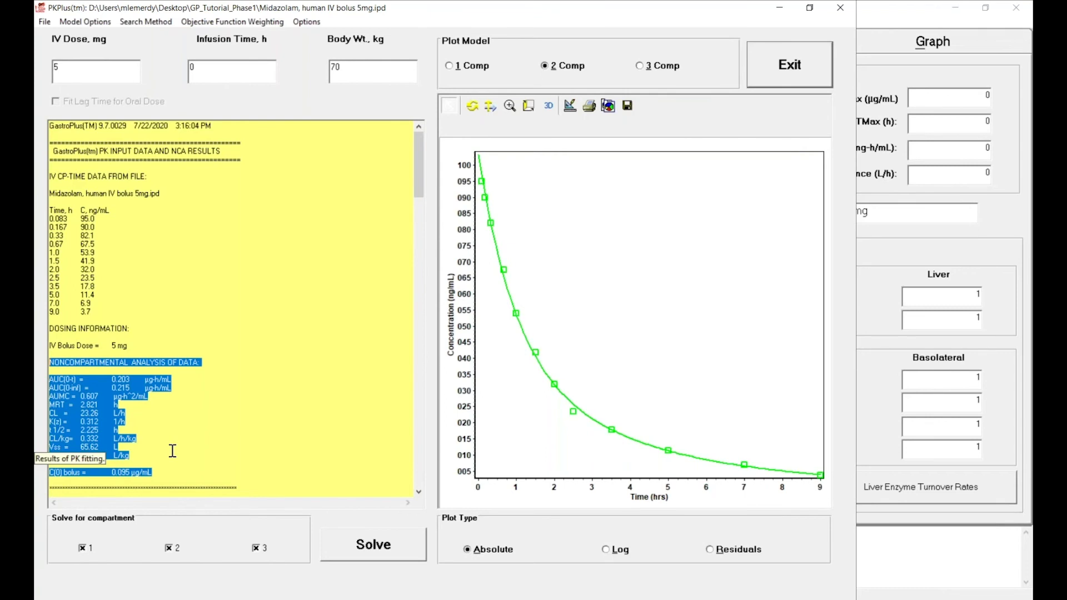
- Scroll the results report down to the one-compartment section showing CL 21.96 L/h, Vd 60.58 L, R^2 0.9234
click(419, 492)
drag(419, 492, 419, 492)
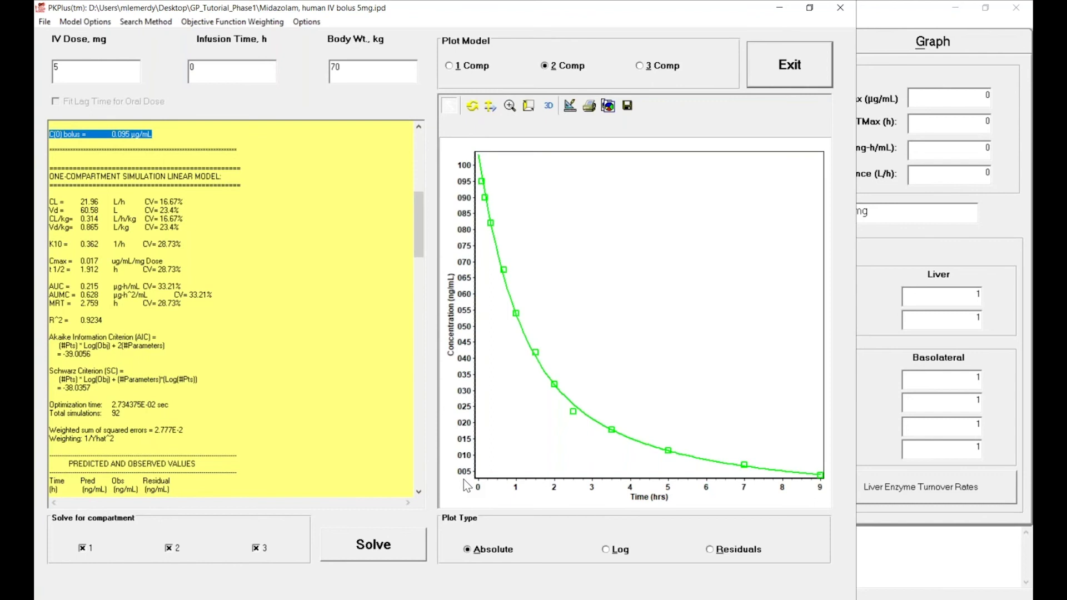
- Switch the plot to a log axis, view the 1- and 3-compartment fits, then return to 2-compartment
click(618, 550)
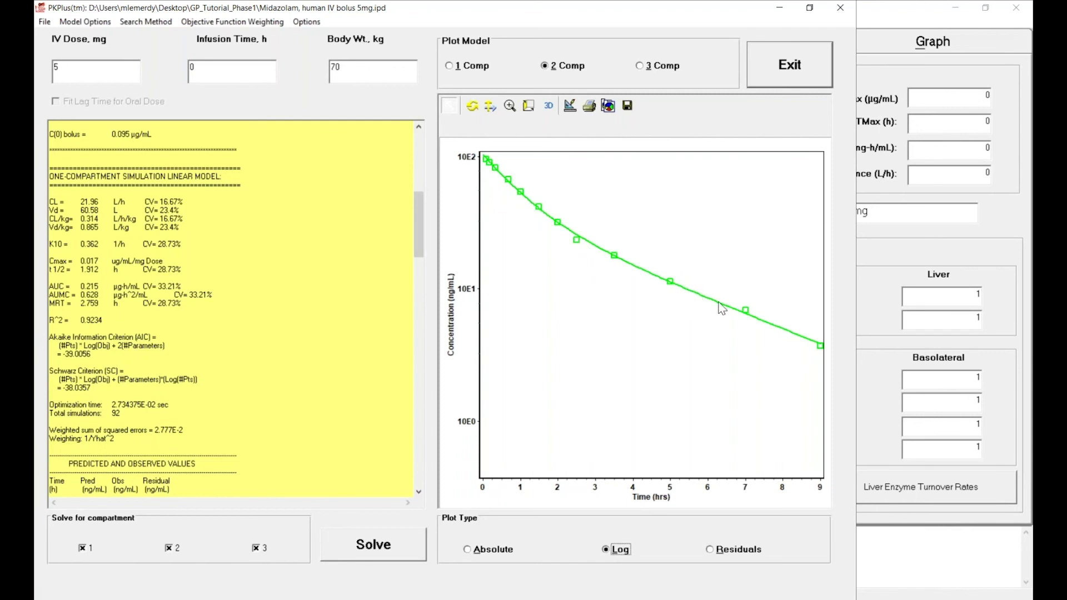
click(482, 67)
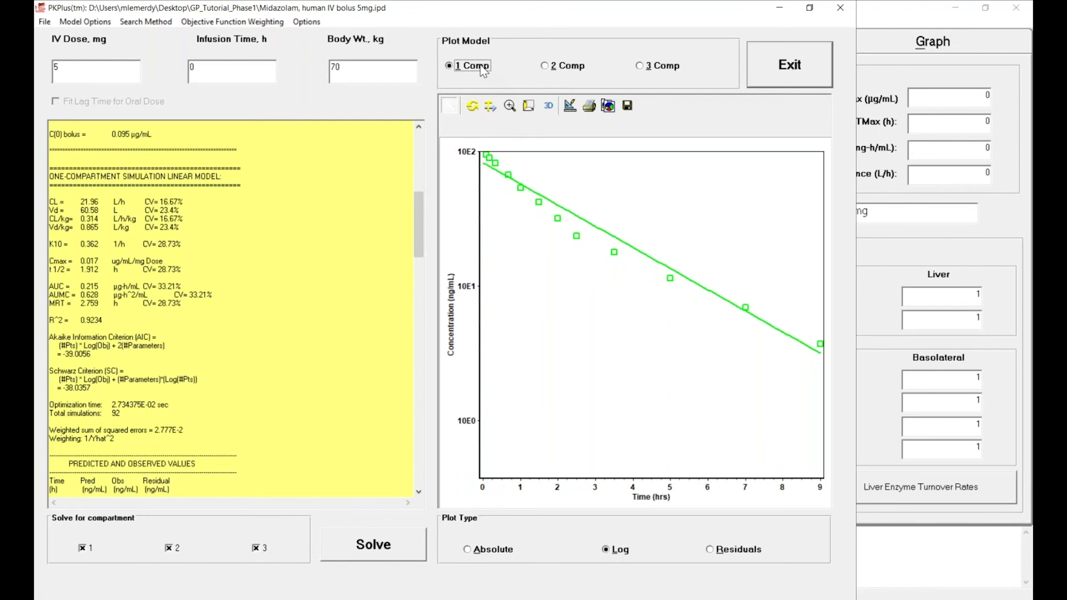
click(659, 66)
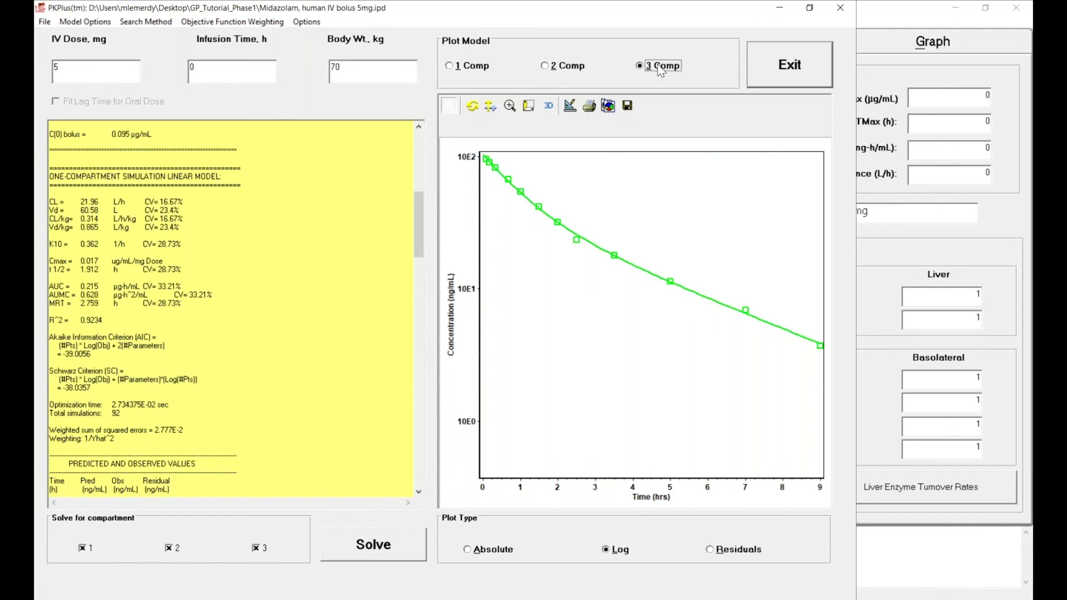
click(581, 68)
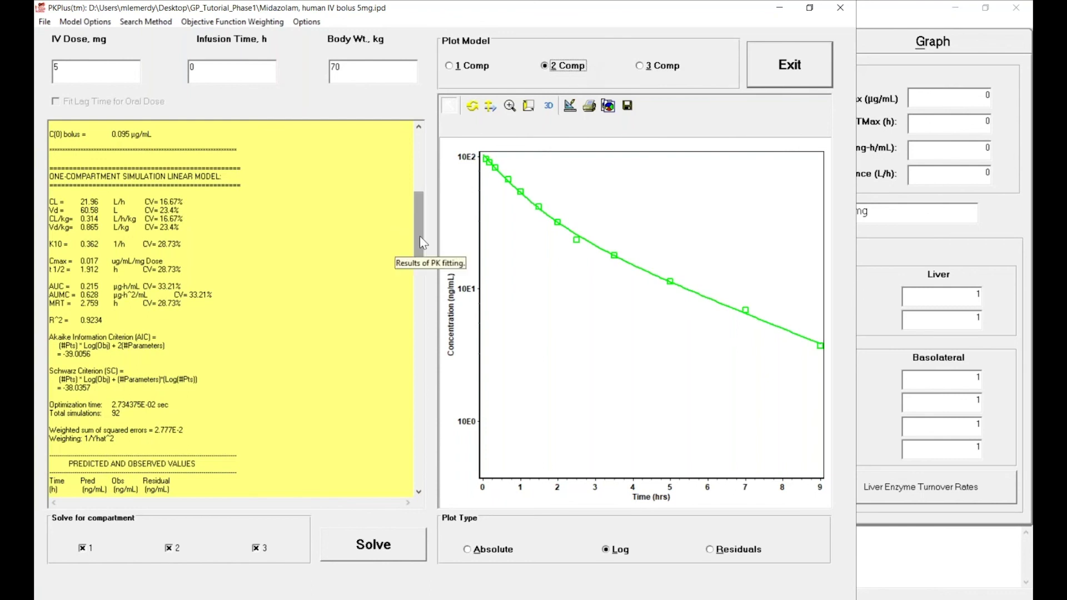
- Page down to the Two-Compartment results and briefly highlight the R^2 value 0.9984
click(421, 400)
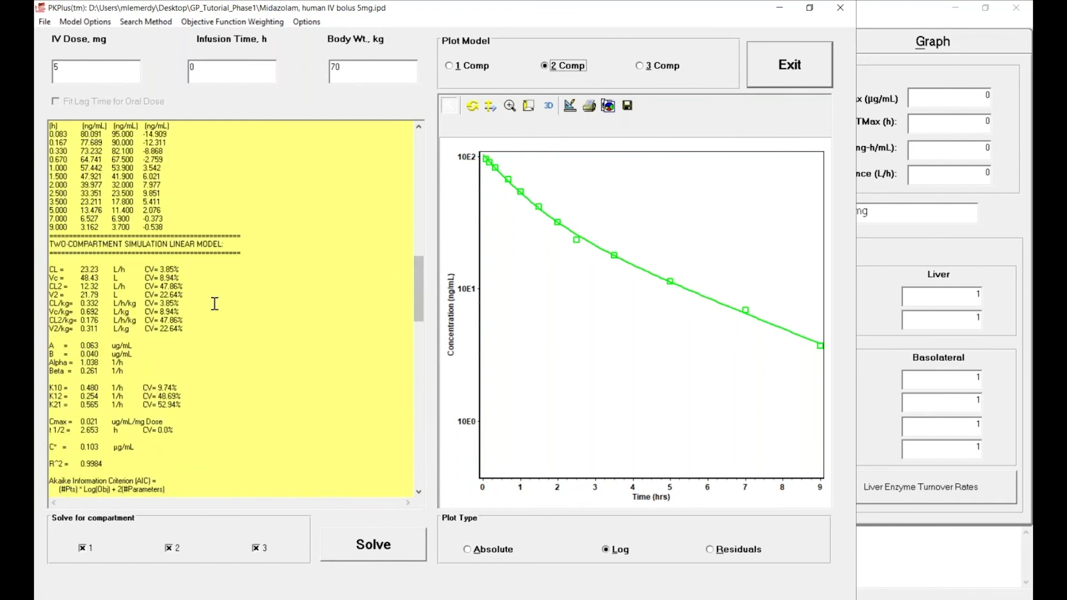
scroll(163, 281, down, 4)
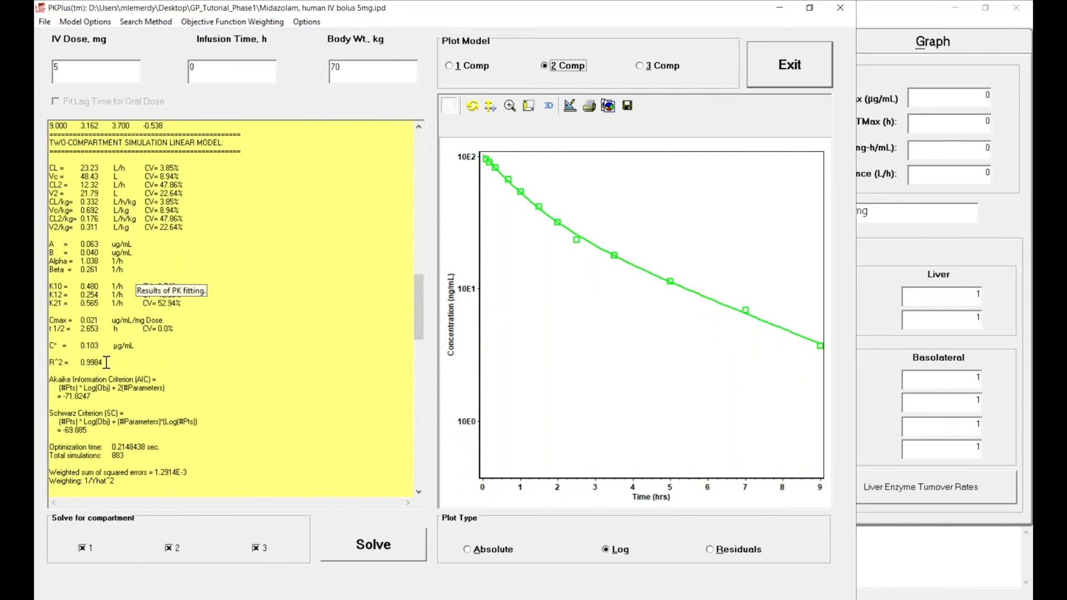
drag(103, 363, 83, 363)
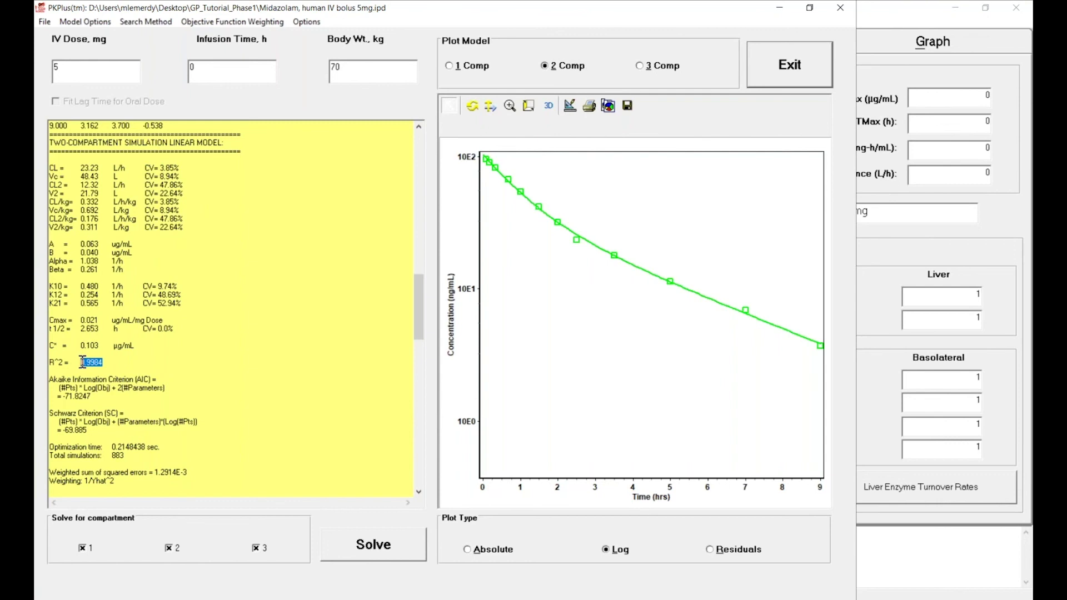
click(115, 363)
- Restore PKPlus to a smaller window and move it right, exposing the Pharmacokinetics CL, Vc, K12, K21 fields
click(810, 8)
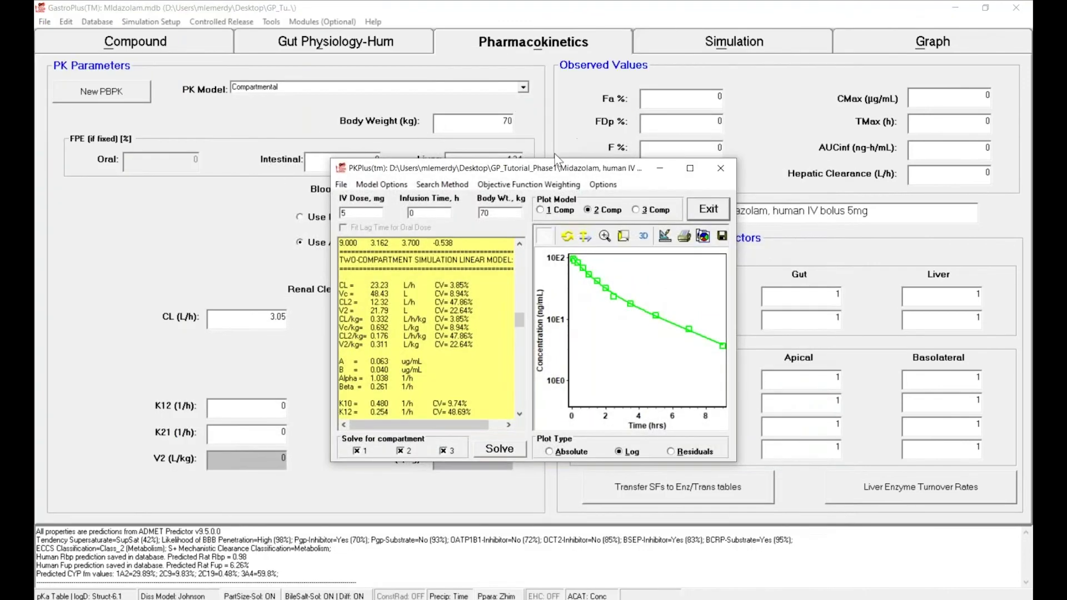
drag(546, 166, 777, 134)
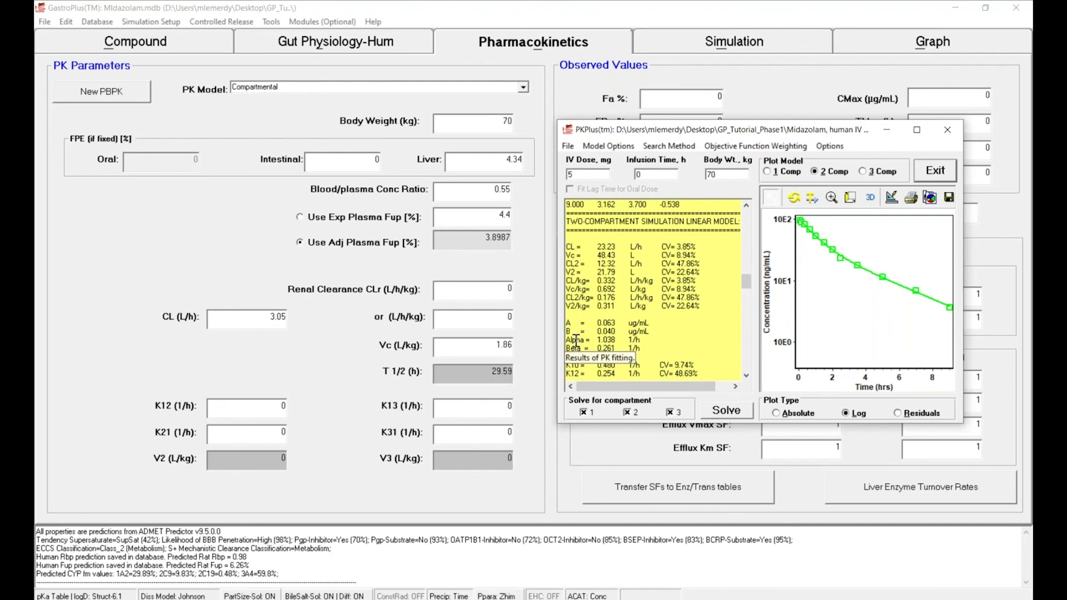
- Export the 2-compartment Vc, CL, K12 and K21 to the Pharmacokinetics tab and confirm with Yes
click(566, 148)
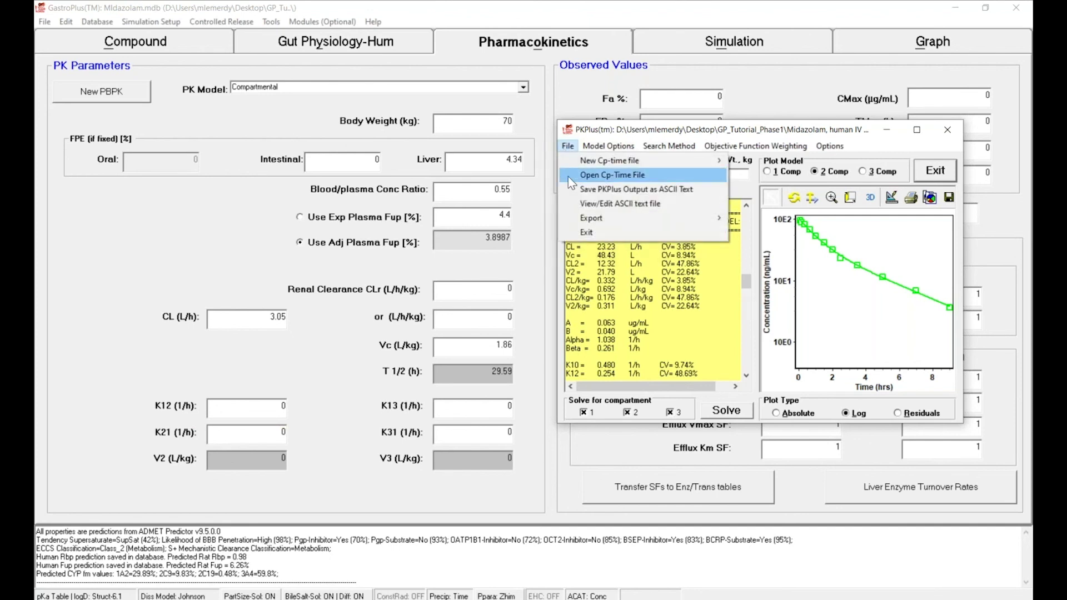
mouse_move(575, 222)
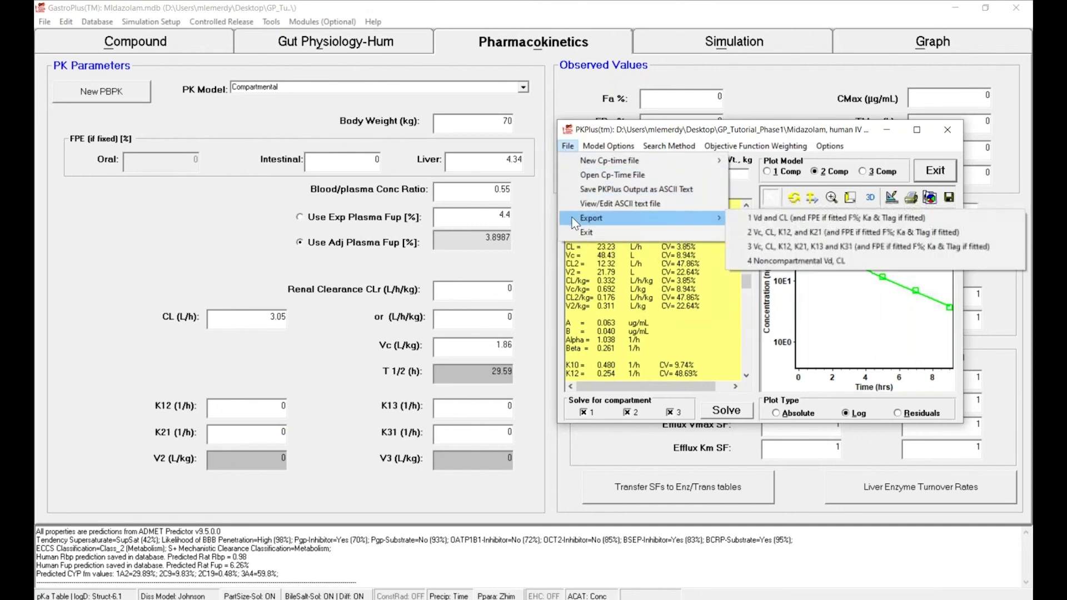
click(798, 236)
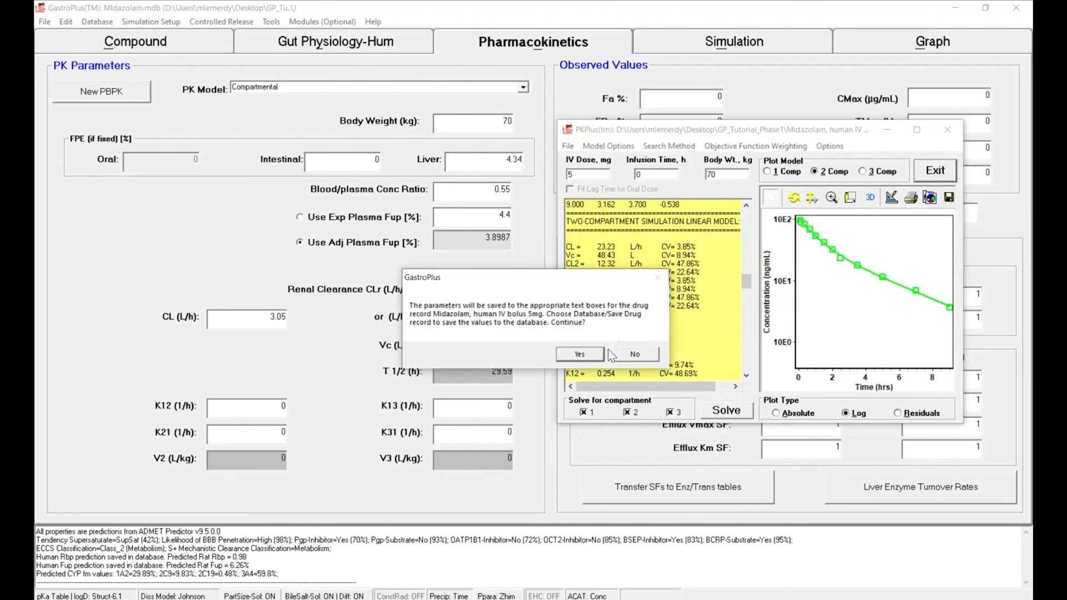
click(578, 351)
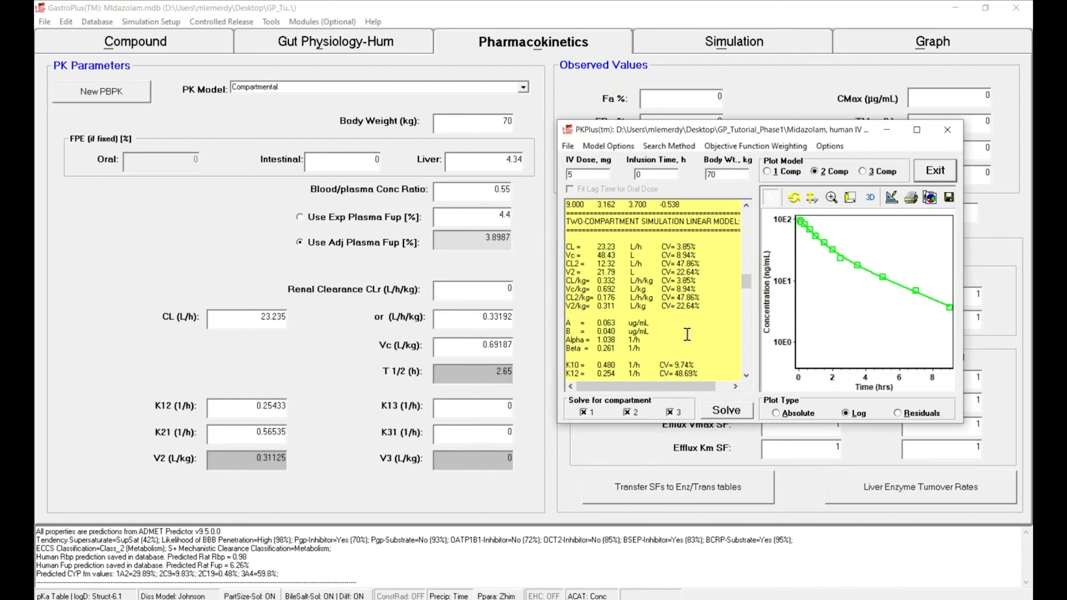
- Exit PKPlus, returning to the Pharmacokinetics page with the exported values, including V2 0.31125 L/kg
click(947, 134)
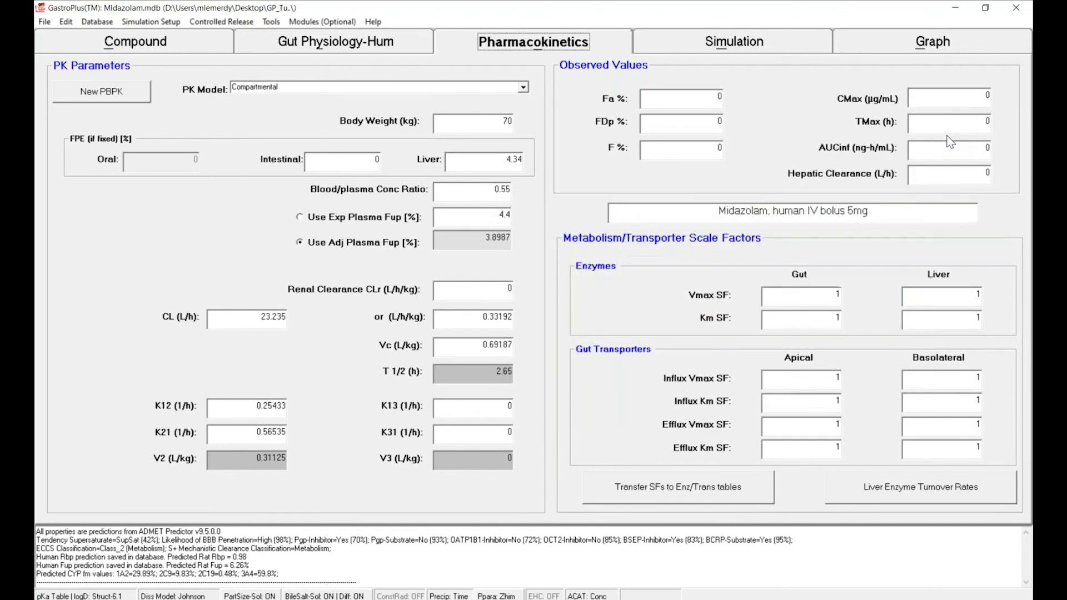